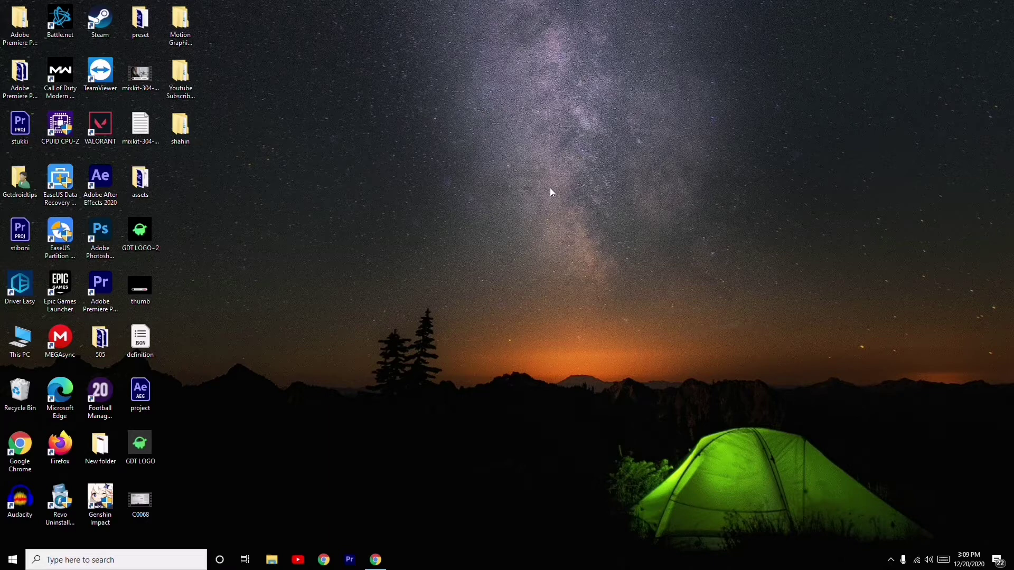
Step: Restore Chrome and show the Flight Simulator PC specifications article
left_click(375, 559)
left_click(578, 10)
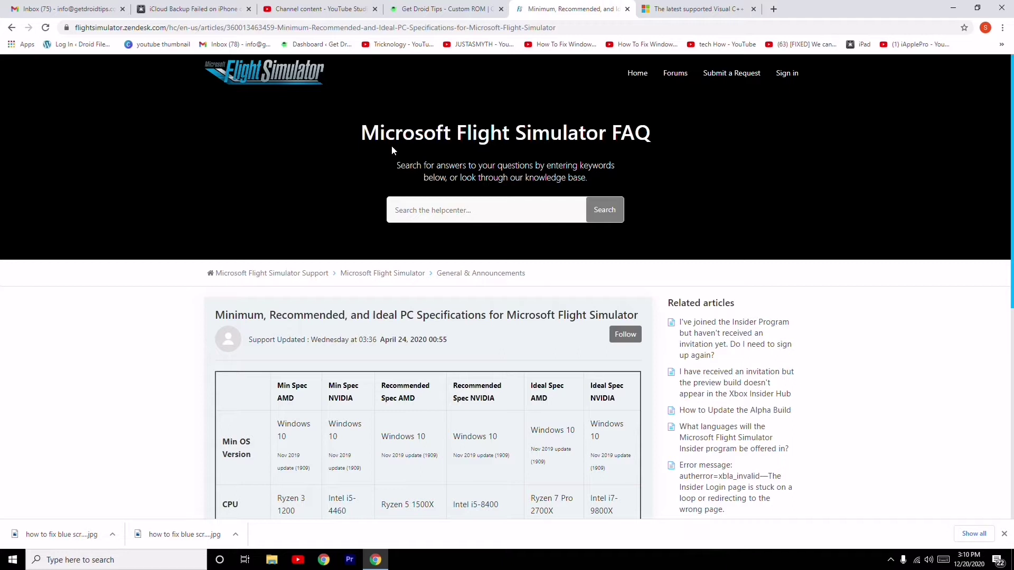
scroll(392, 145, "down", 1)
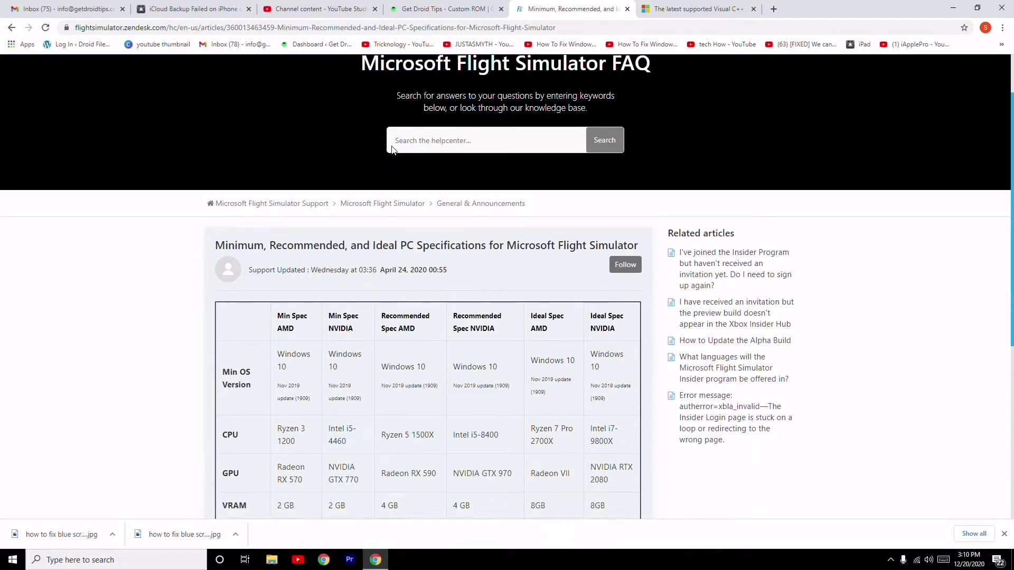
scroll(391, 146, "down", 1)
scroll(392, 147, "down", 1)
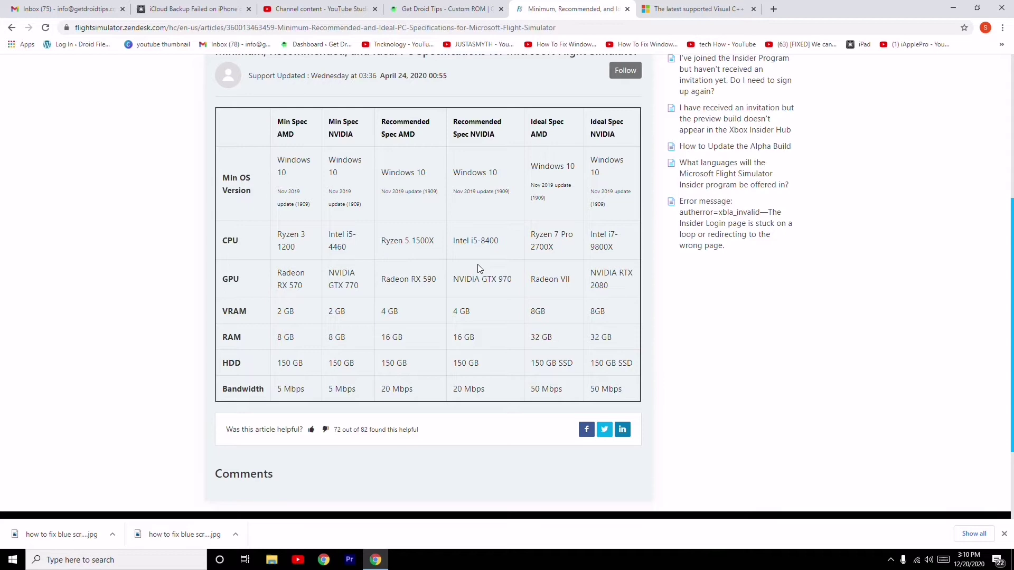
Step: Show the 'The latest supported Visual C++ downloads' article for Visual Studio 2015–2019
left_click(684, 10)
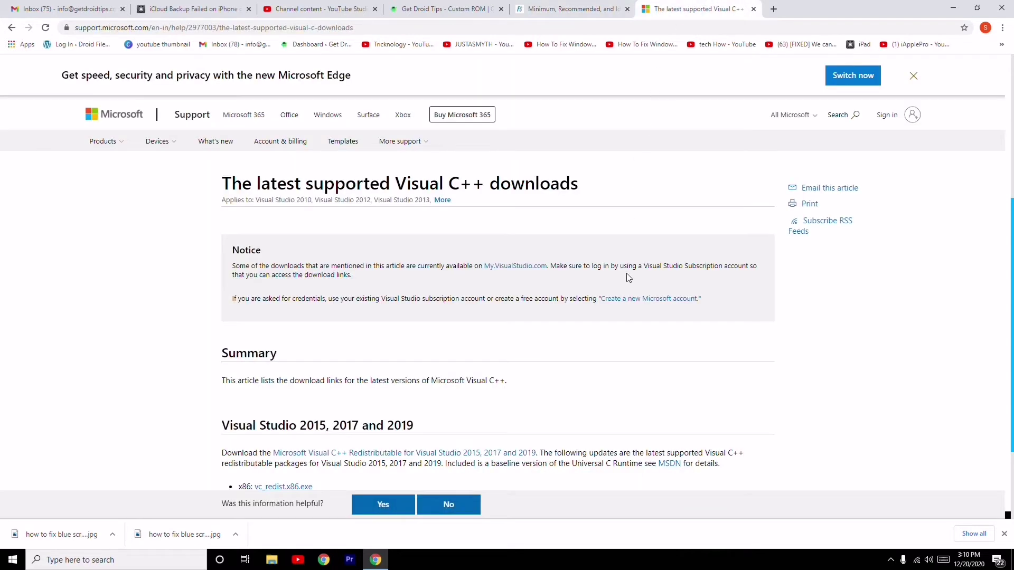
scroll(630, 277, "down", 2)
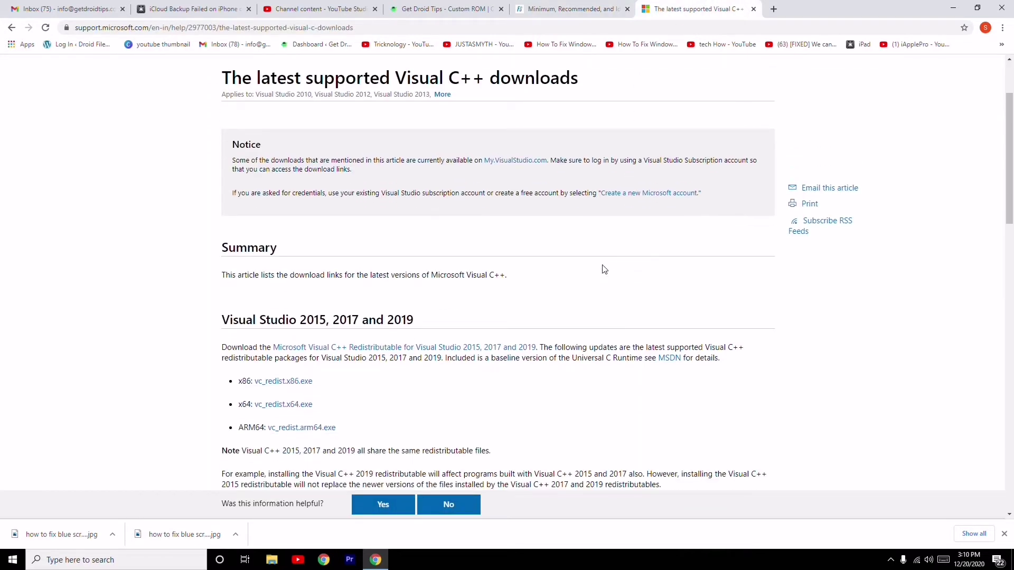
scroll(601, 269, "down", 2)
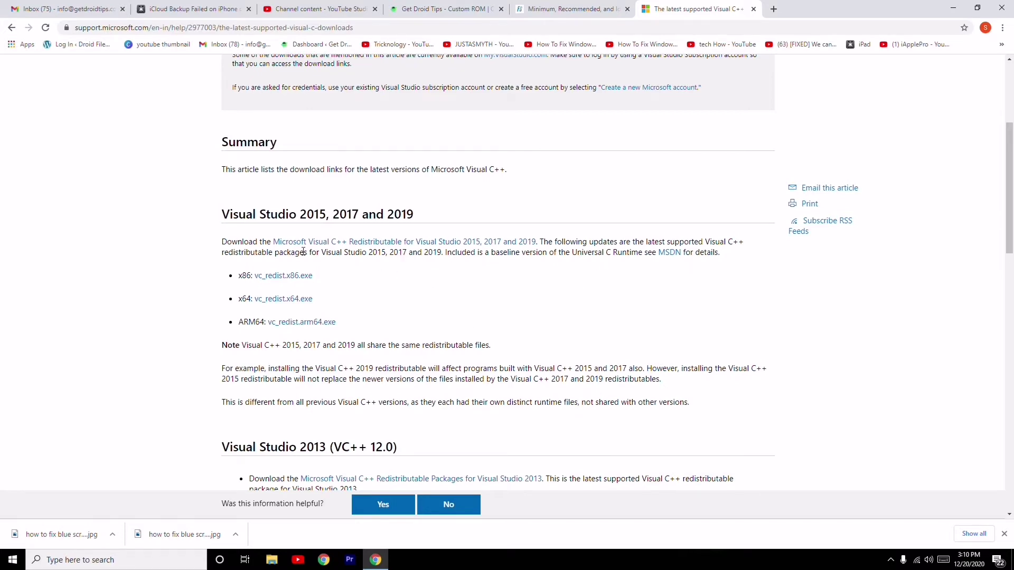
scroll(590, 320, "up", 4)
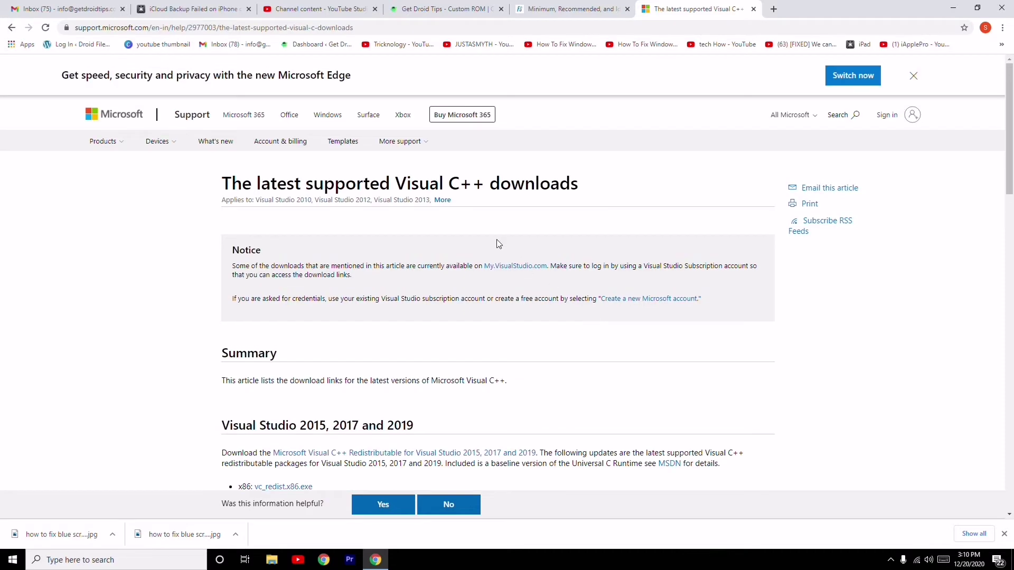
scroll(591, 257, "down", 1)
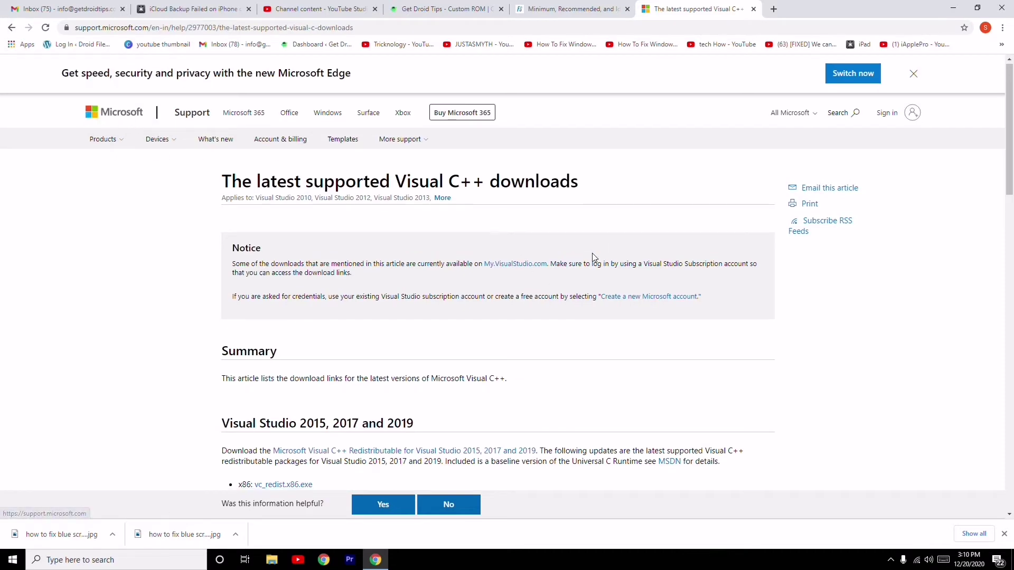
scroll(592, 257, "down", 2)
scroll(591, 257, "up", 3)
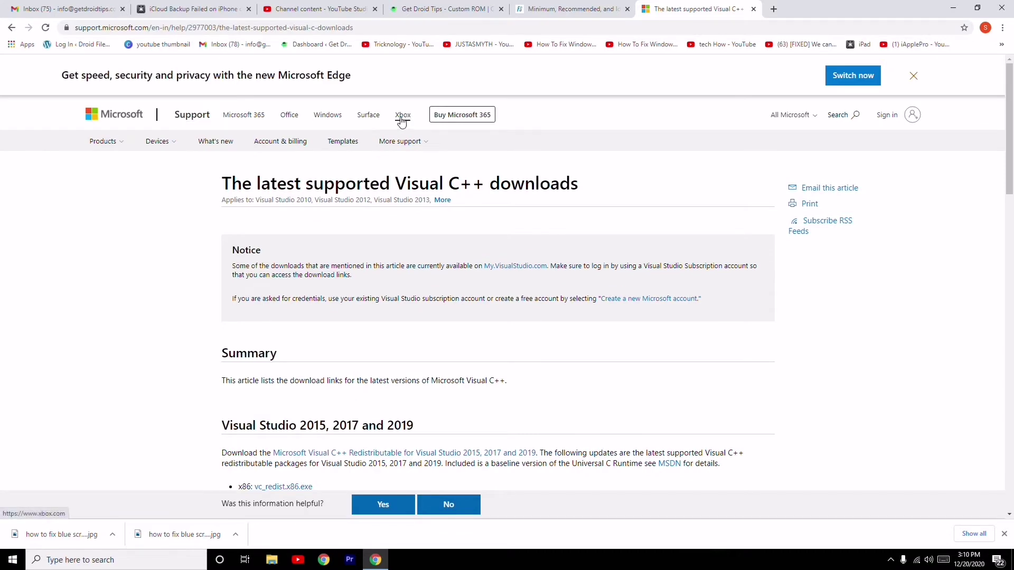
scroll(581, 241, "down", 1)
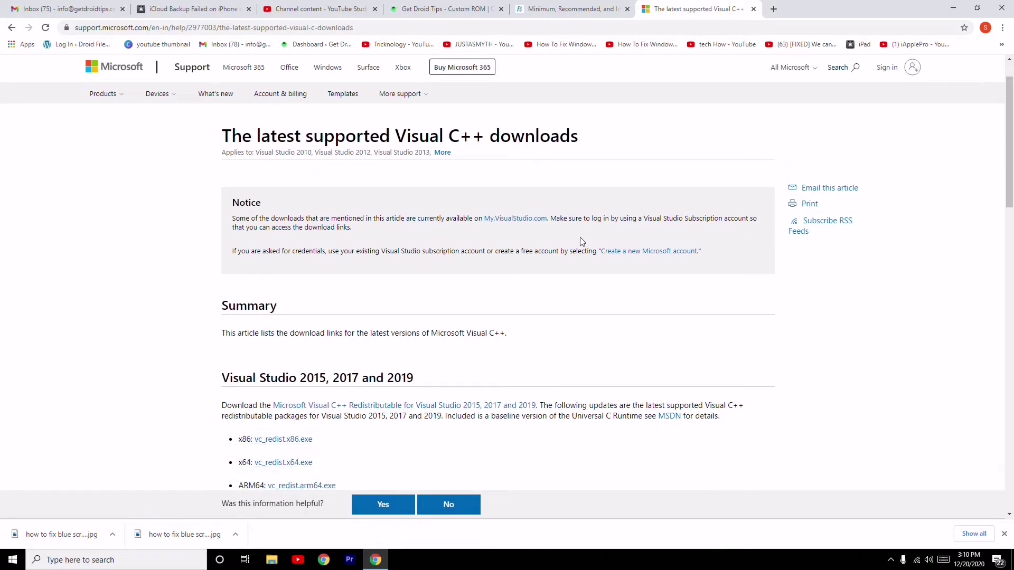
scroll(581, 242, "down", 3)
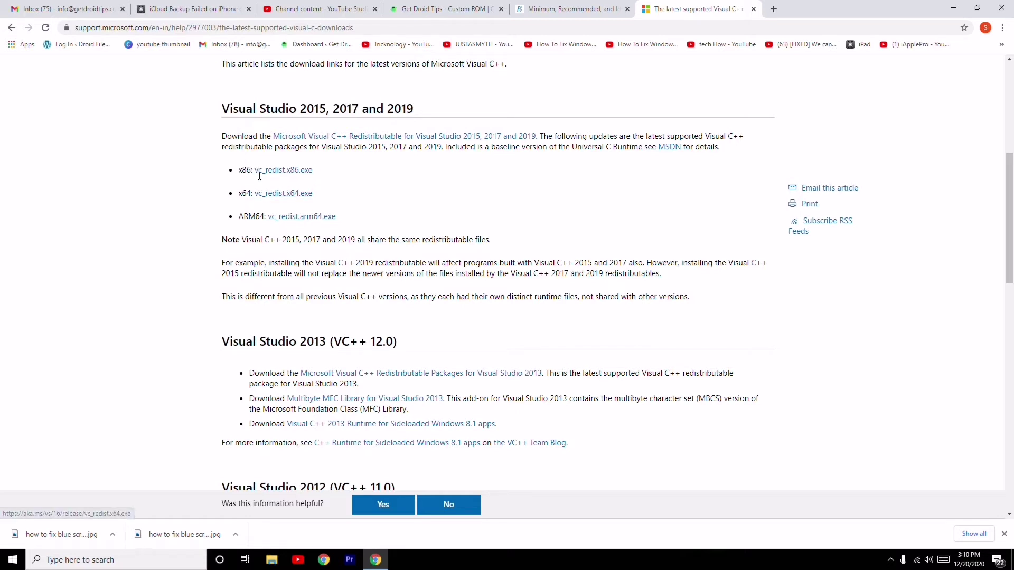
Step: Start downloading vc_redist.x86.exe from the x86 redistributable link
right_click(298, 170)
left_click(321, 176)
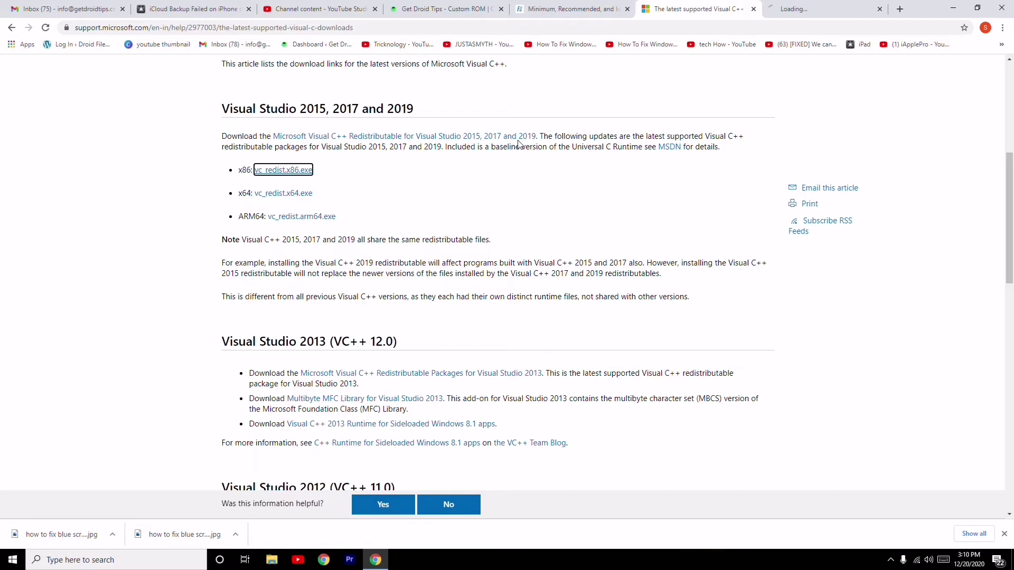
left_click(803, 12)
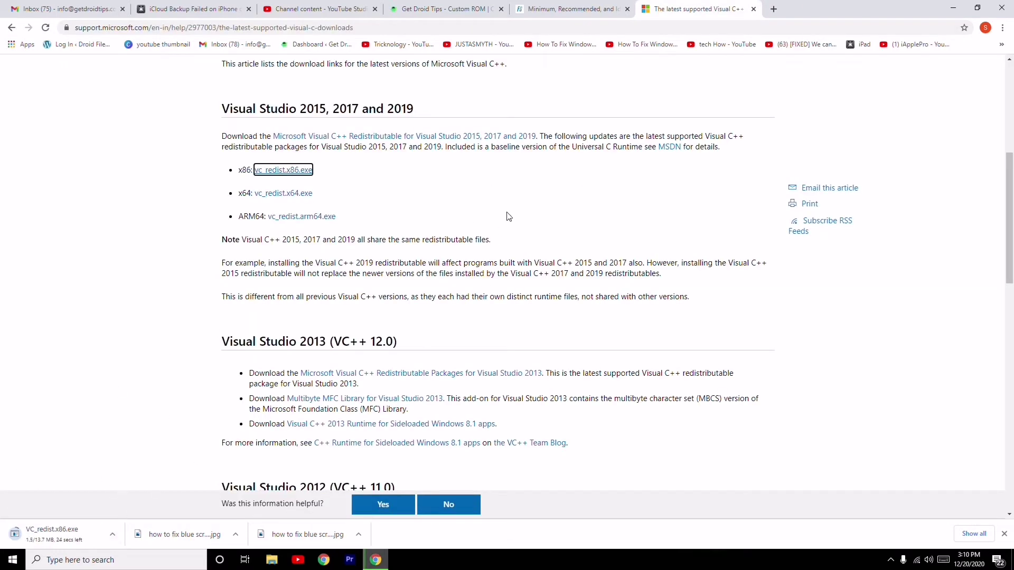
scroll(507, 216, "down", 2)
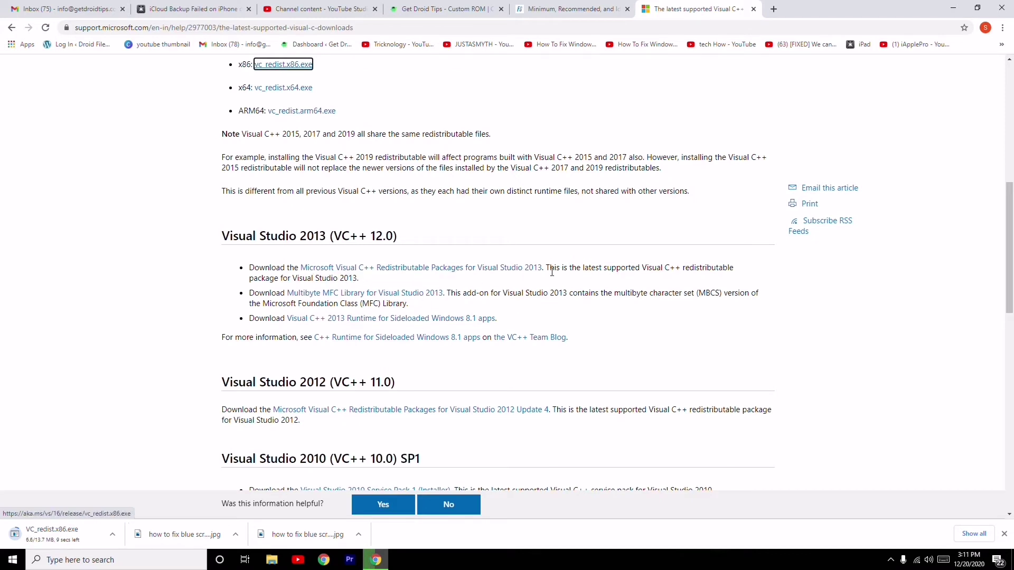
Step: View the Visual C++ 2013 redistributable article, then return to the downloads article
left_click(503, 271)
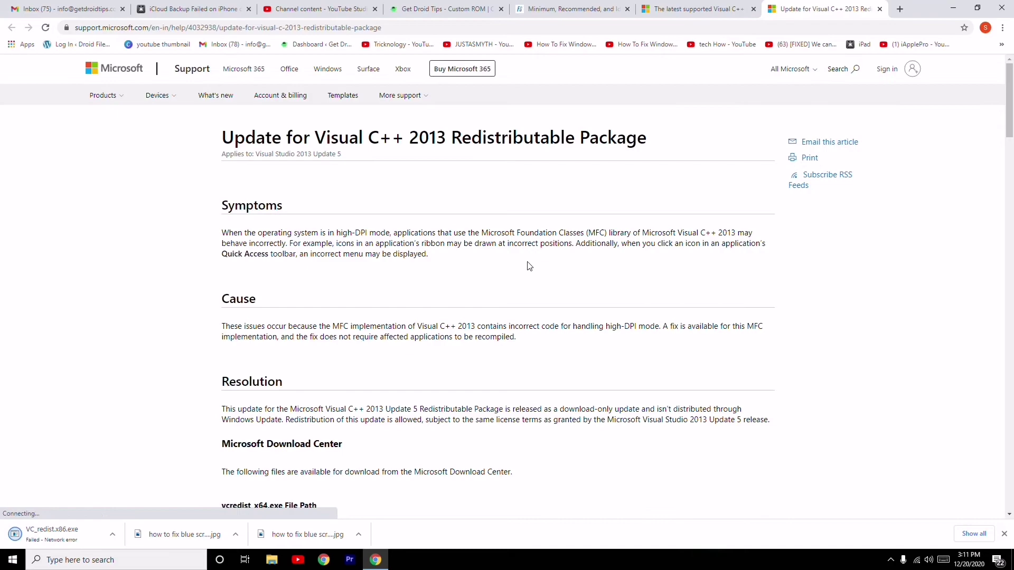
scroll(528, 267, "down", 2)
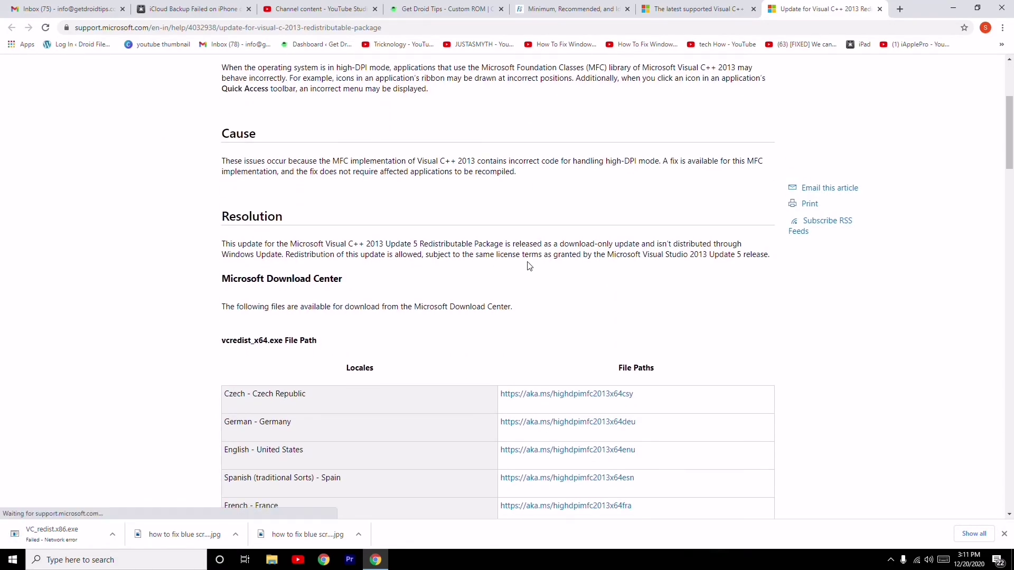
scroll(528, 266, "down", 2)
scroll(529, 266, "down", 2)
scroll(528, 266, "up", 4)
scroll(529, 266, "up", 2)
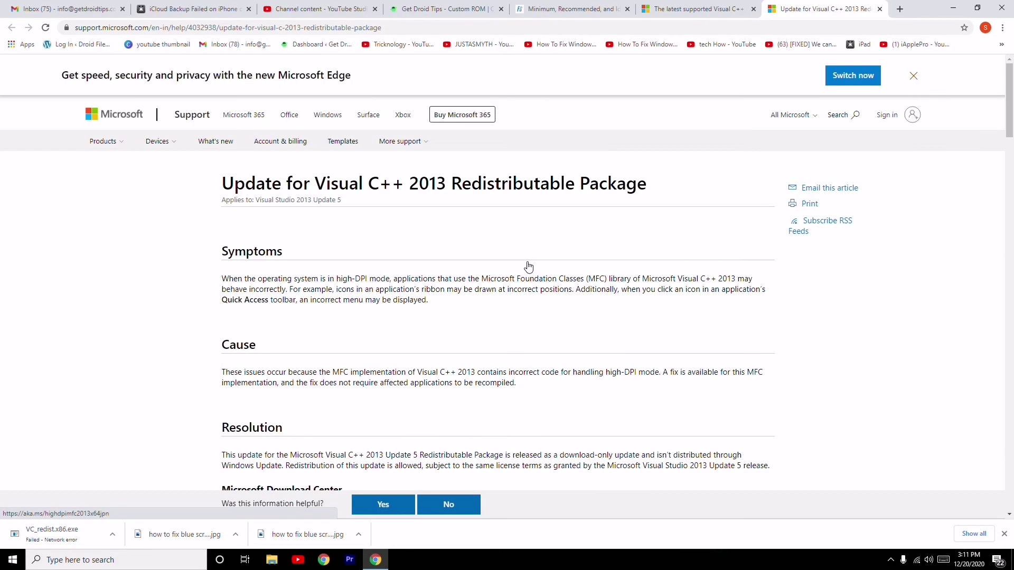
left_click(648, 16)
scroll(570, 262, "up", 1)
scroll(575, 319, "up", 2)
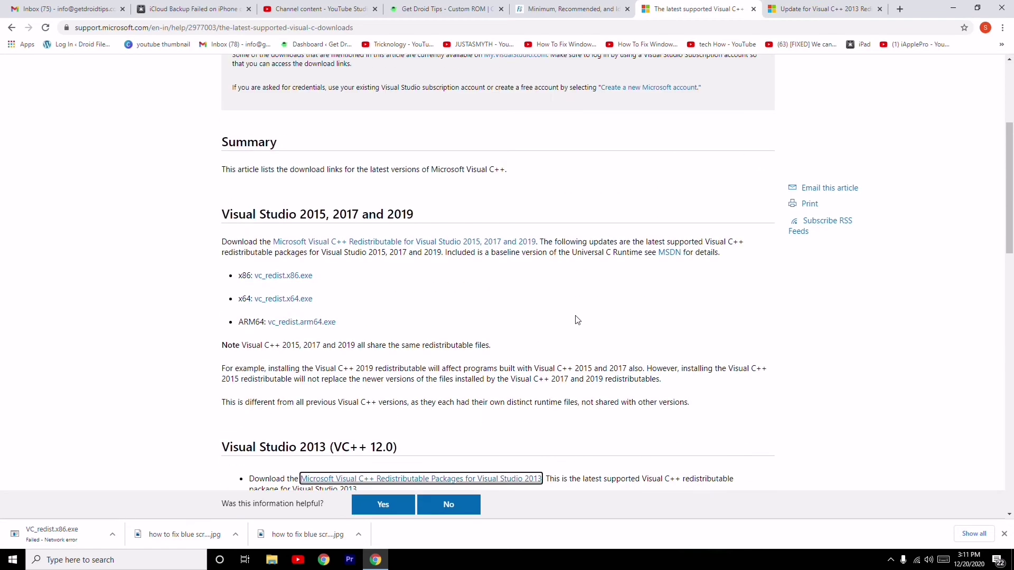
Step: Minimize the Chrome window to reveal the Windows desktop
left_click(541, 307)
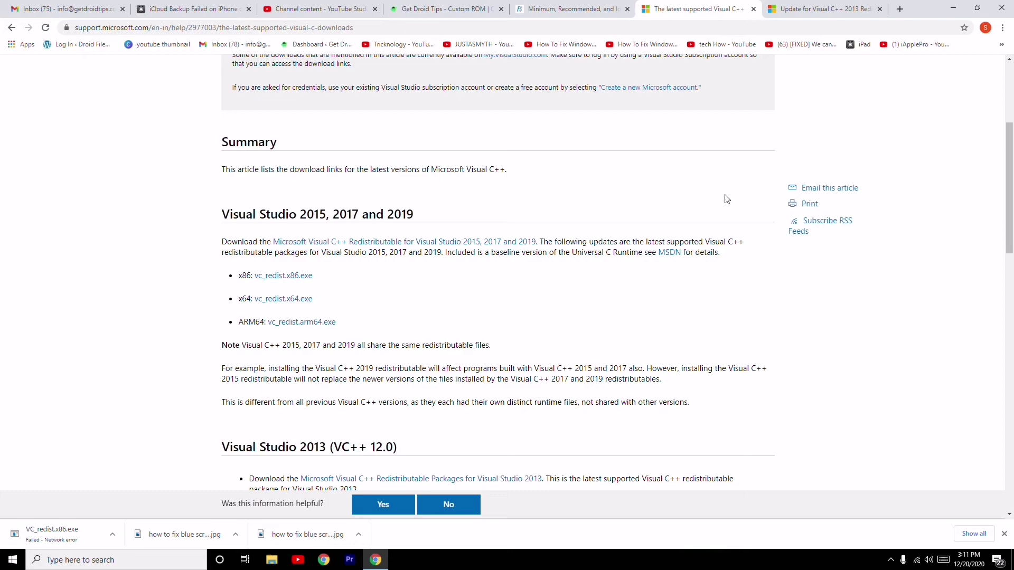
left_click(951, 8)
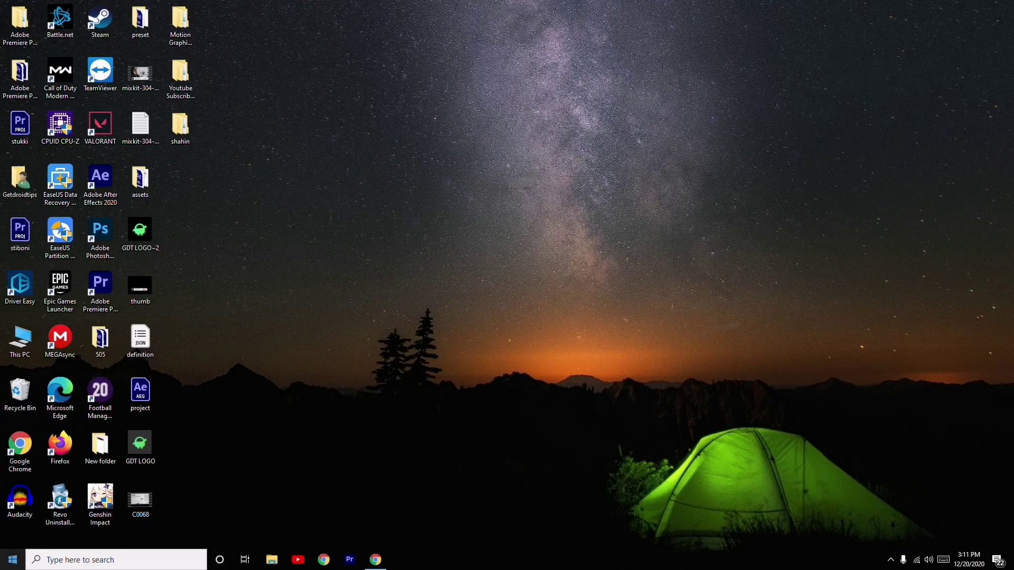
left_click(12, 559)
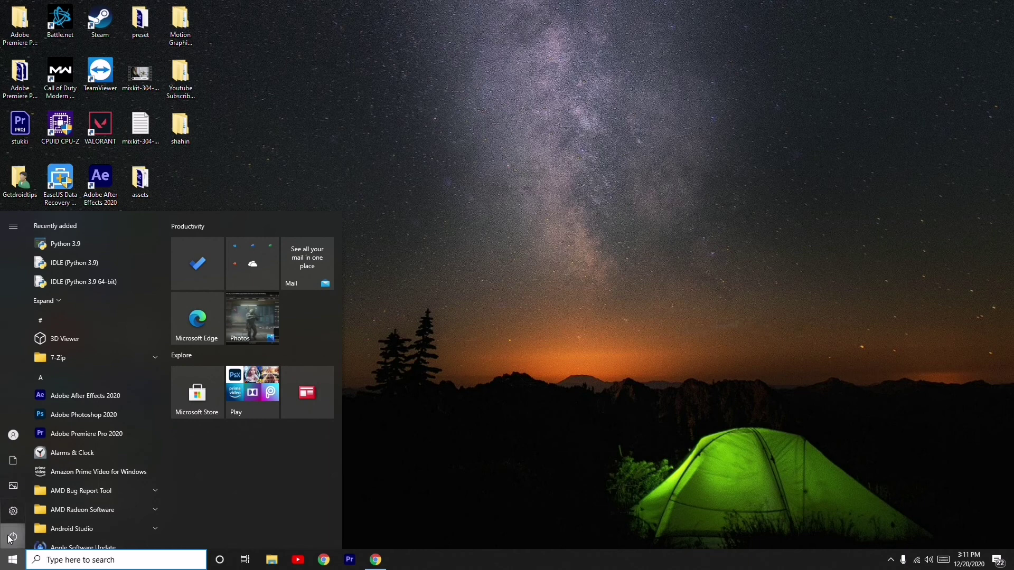
left_click(12, 537)
left_click(462, 437)
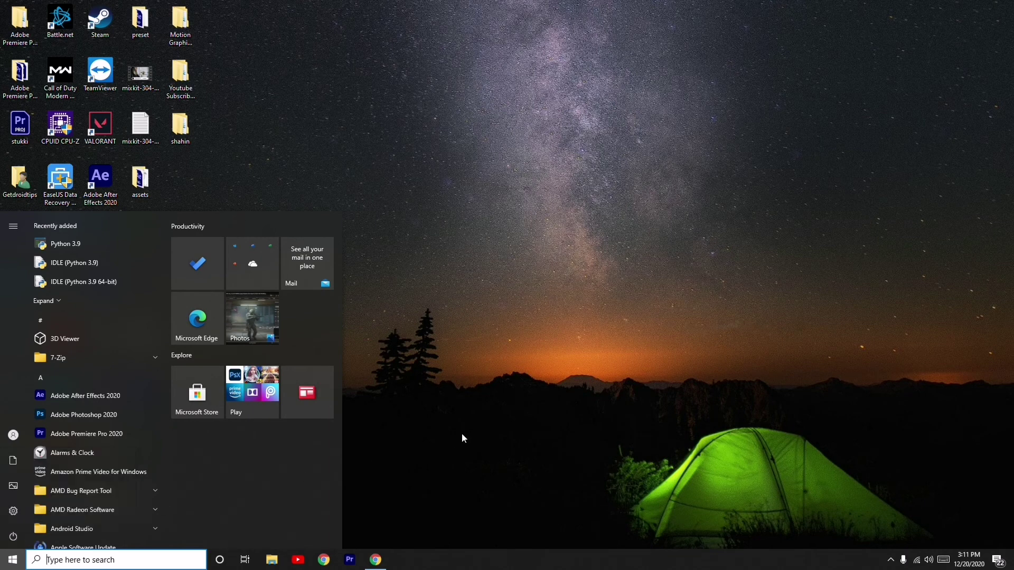